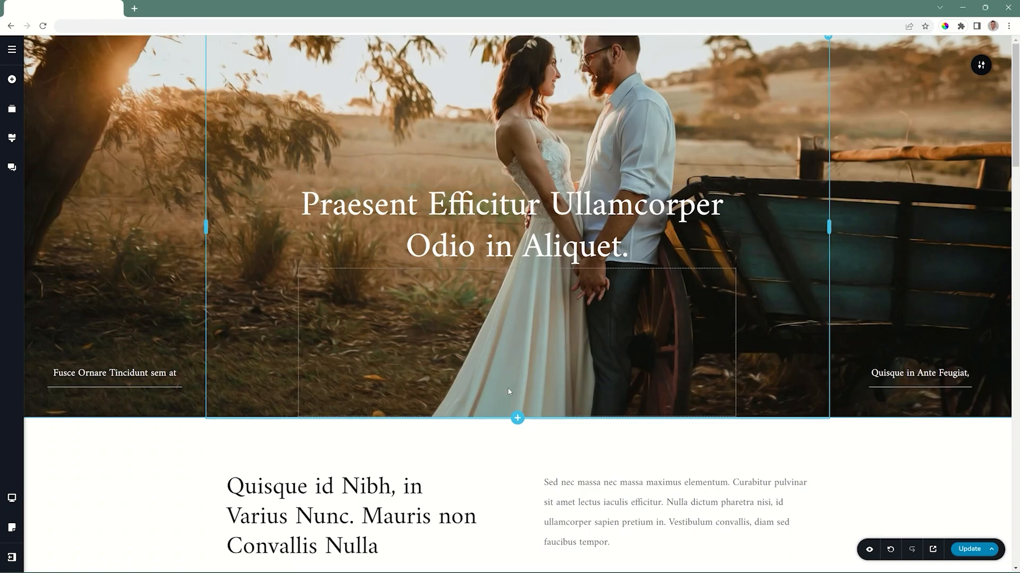
# Insert the light Kit #2 header block with the logo and a single-row menu, and move it above the hero block
pyautogui.click(517, 418)
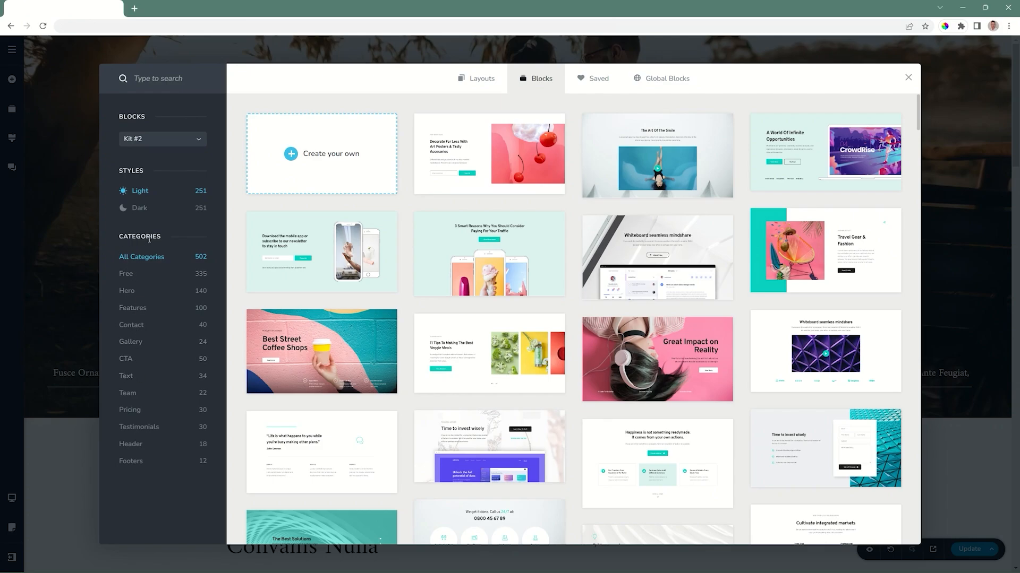
pyautogui.click(130, 447)
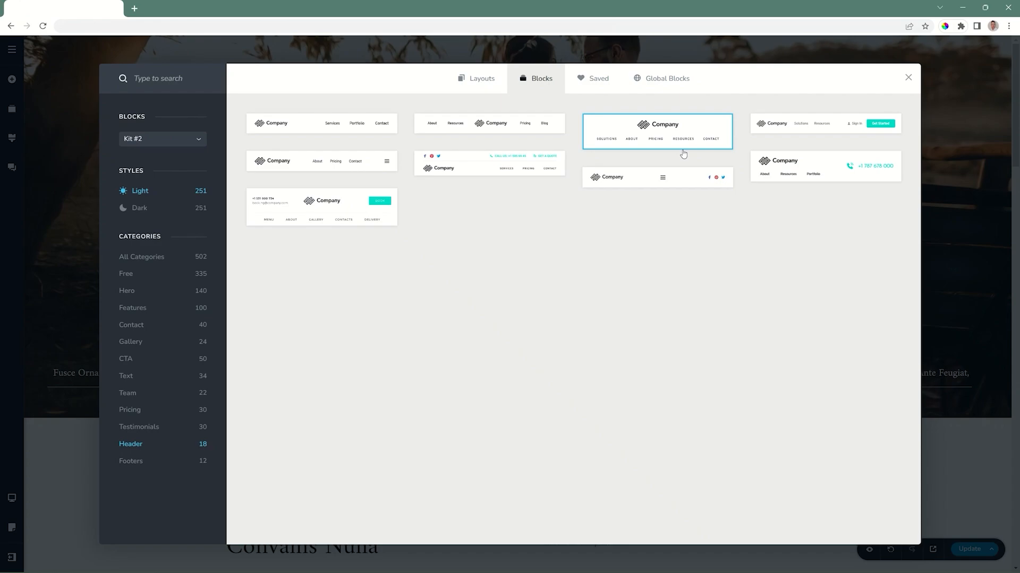
pyautogui.click(324, 128)
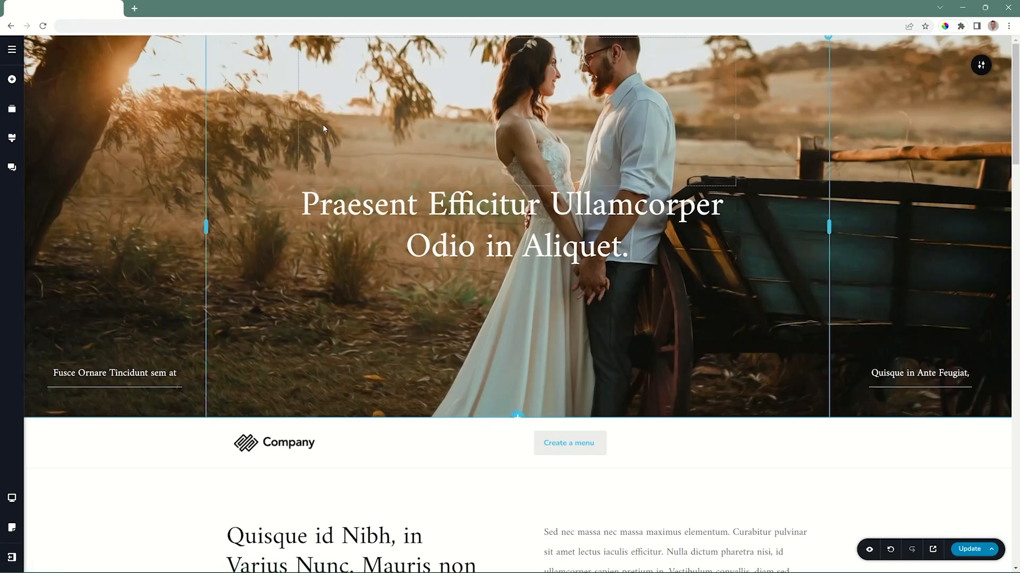
pyautogui.click(13, 111)
pyautogui.moveTo(64, 137); pyautogui.dragTo(64, 87)
# Examine the header's behaviour options and check how the Sticky header behaves while scrolling the page
pyautogui.moveTo(980, 74)
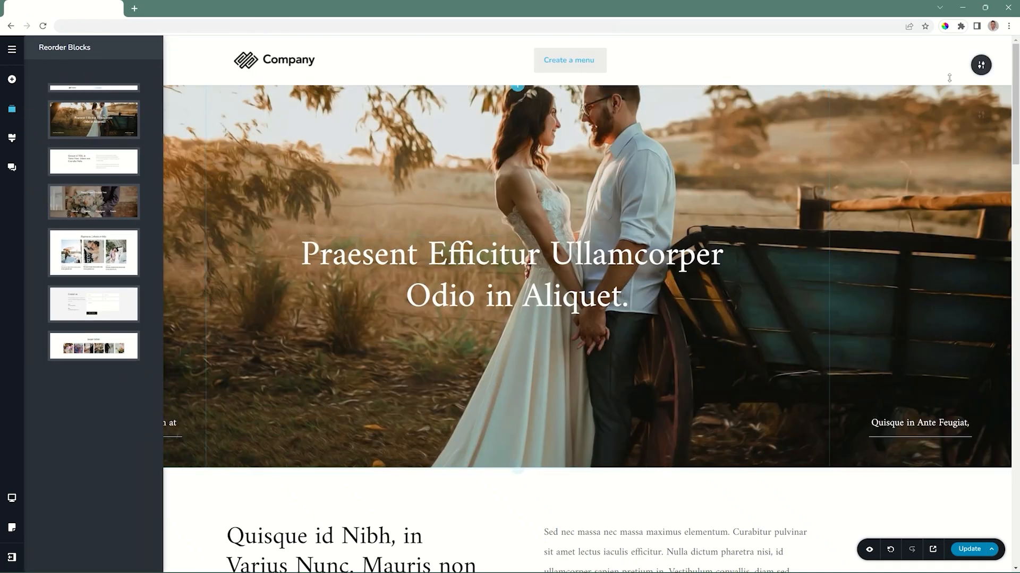
pyautogui.click(979, 71)
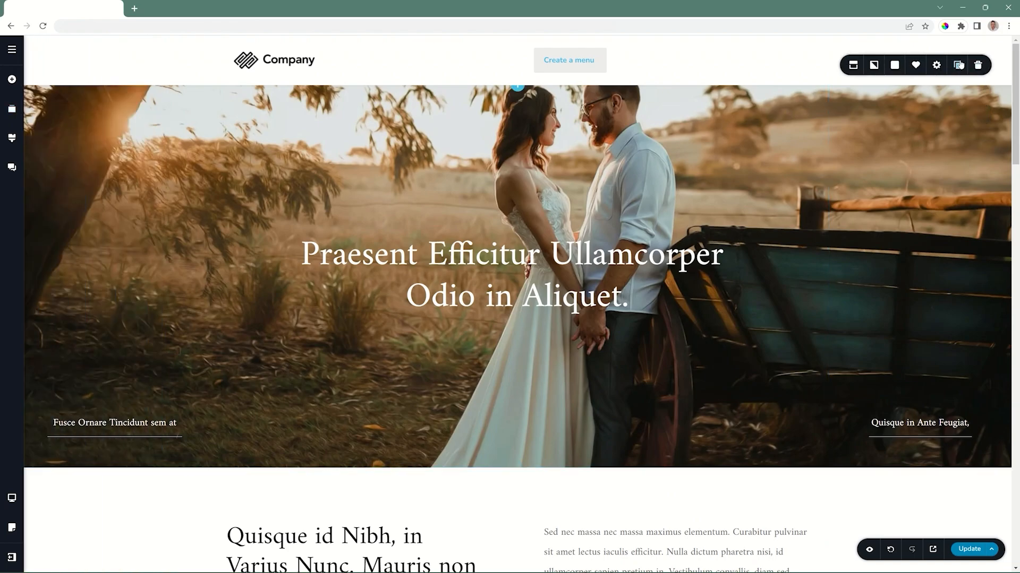
pyautogui.click(852, 65)
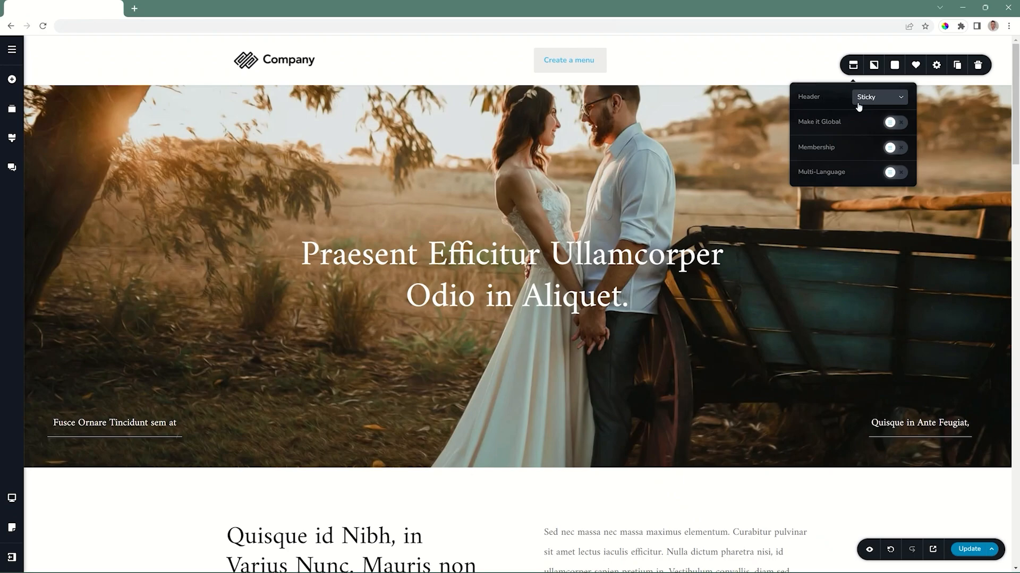
pyautogui.scroll(-4, 745, 128)
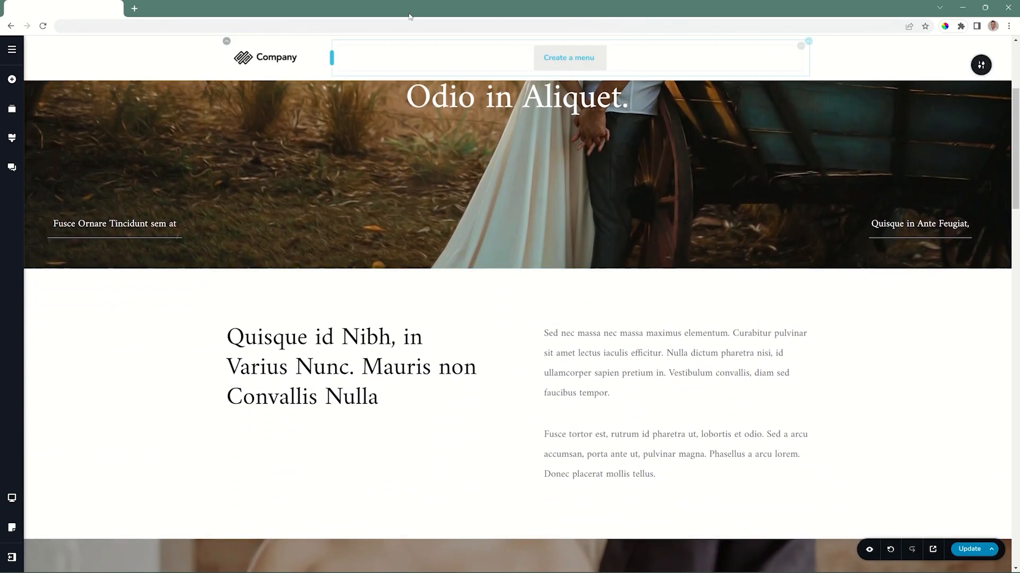
pyautogui.scroll(-9, 853, 106)
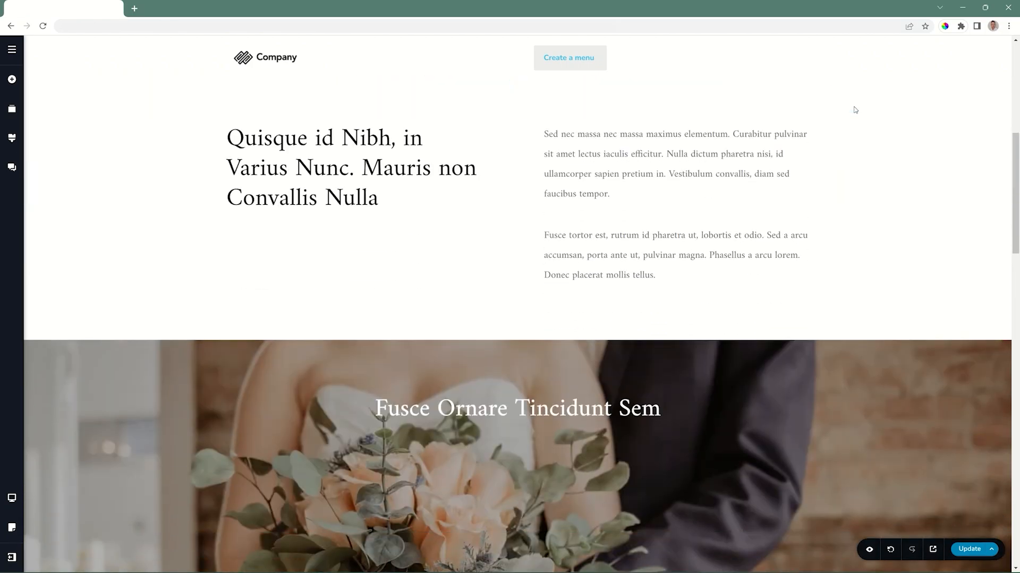
pyautogui.scroll(12, 852, 106)
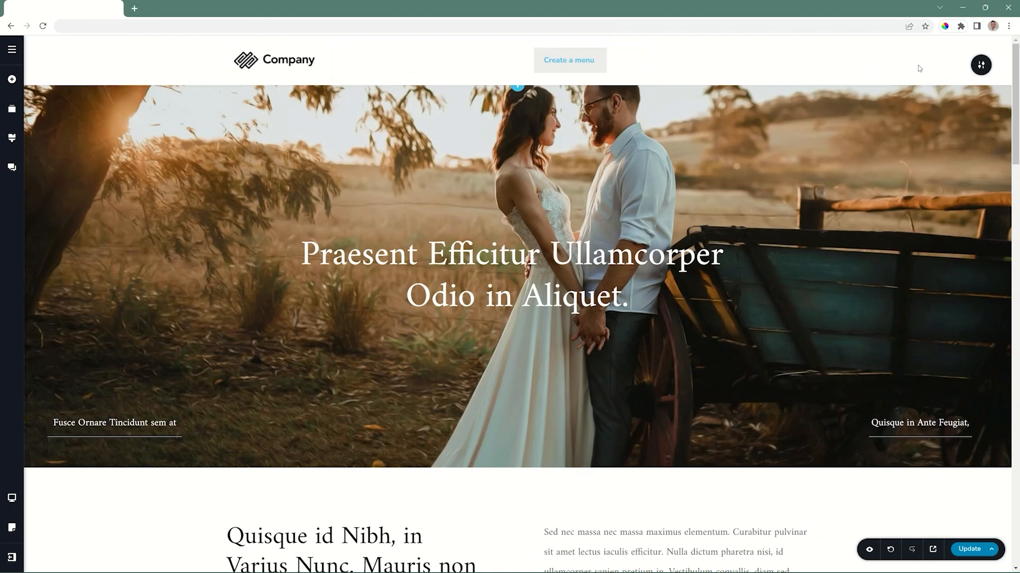
# Set the header's behaviour to Static and check it by scrolling through the page
pyautogui.click(981, 64)
pyautogui.click(853, 65)
pyautogui.click(879, 96)
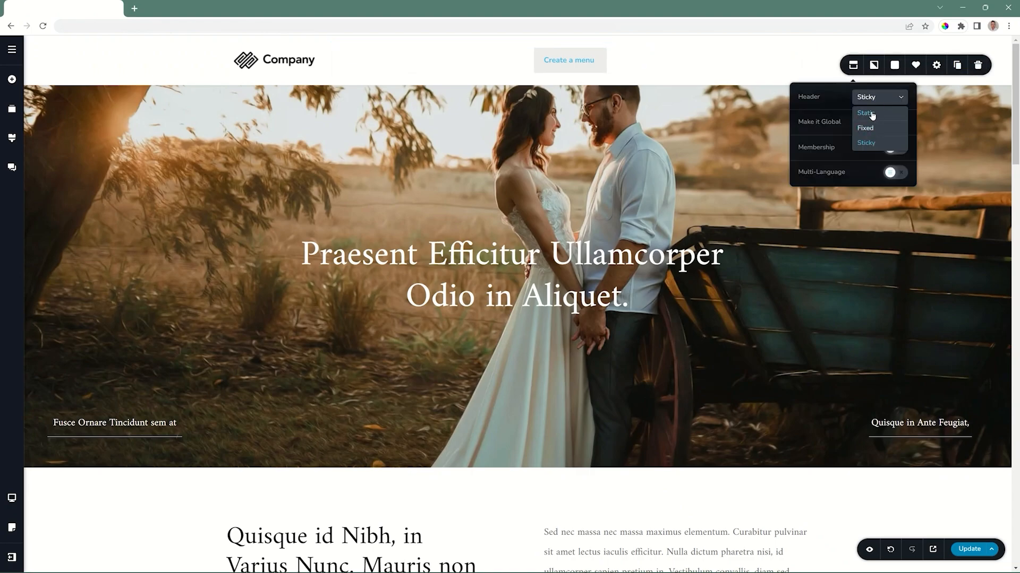
pyautogui.click(871, 113)
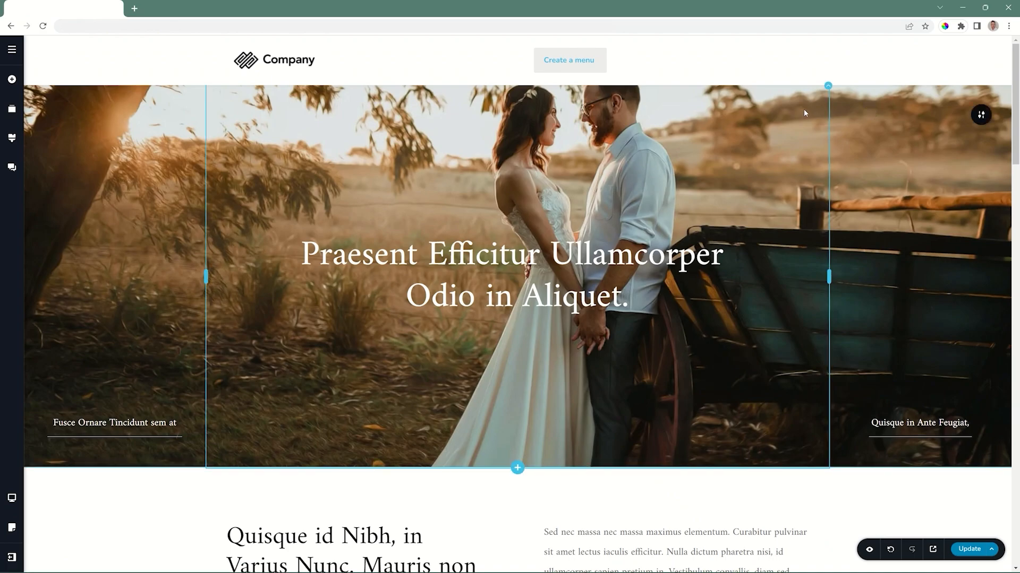
pyautogui.scroll(-10, 803, 112)
pyautogui.scroll(10, 804, 111)
# Set the header's behaviour to Fixed and check it by scrolling through the page
pyautogui.click(981, 65)
pyautogui.click(852, 65)
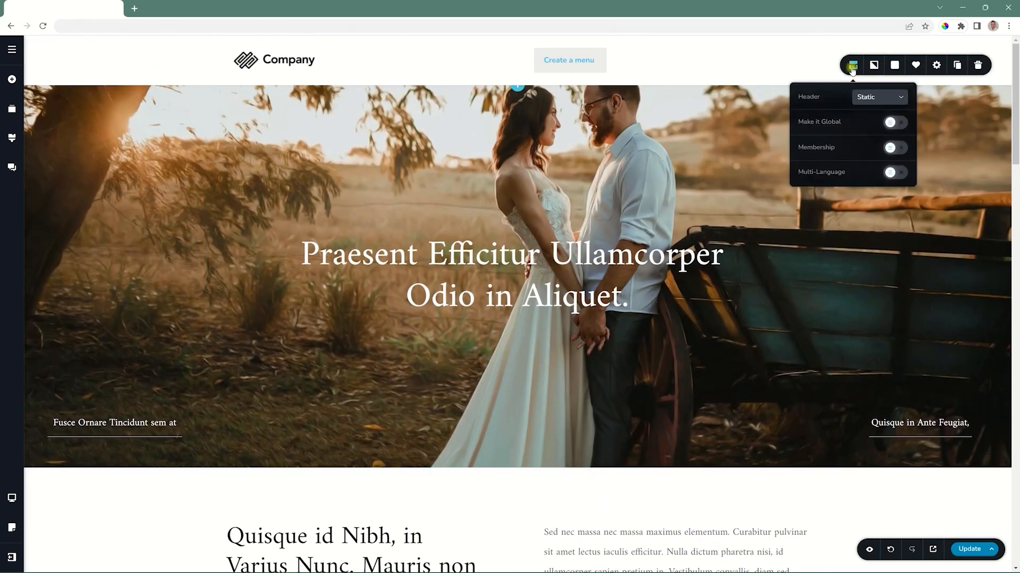
pyautogui.click(868, 96)
pyautogui.click(869, 130)
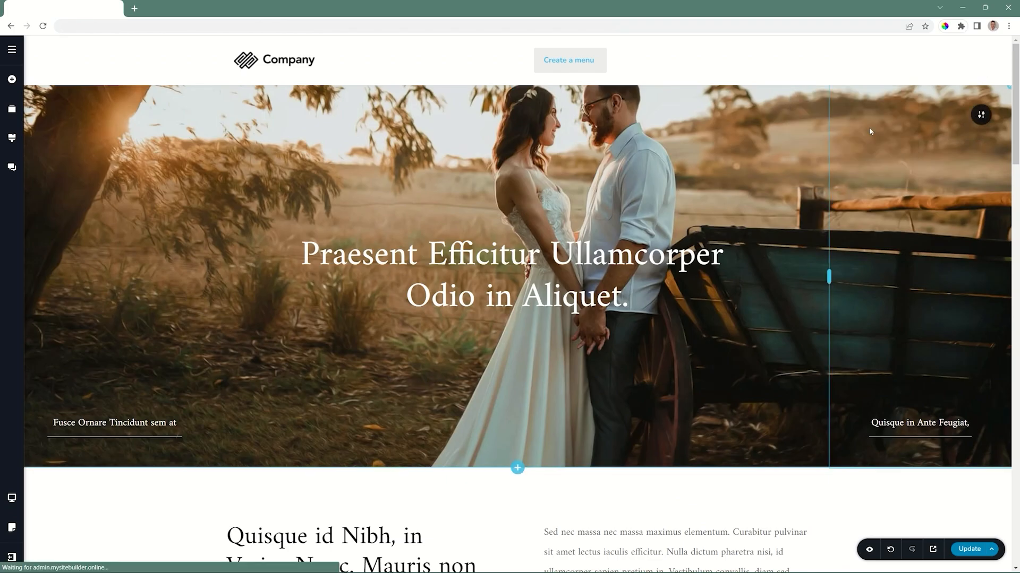
pyautogui.scroll(-20, 869, 131)
pyautogui.scroll(20, 870, 131)
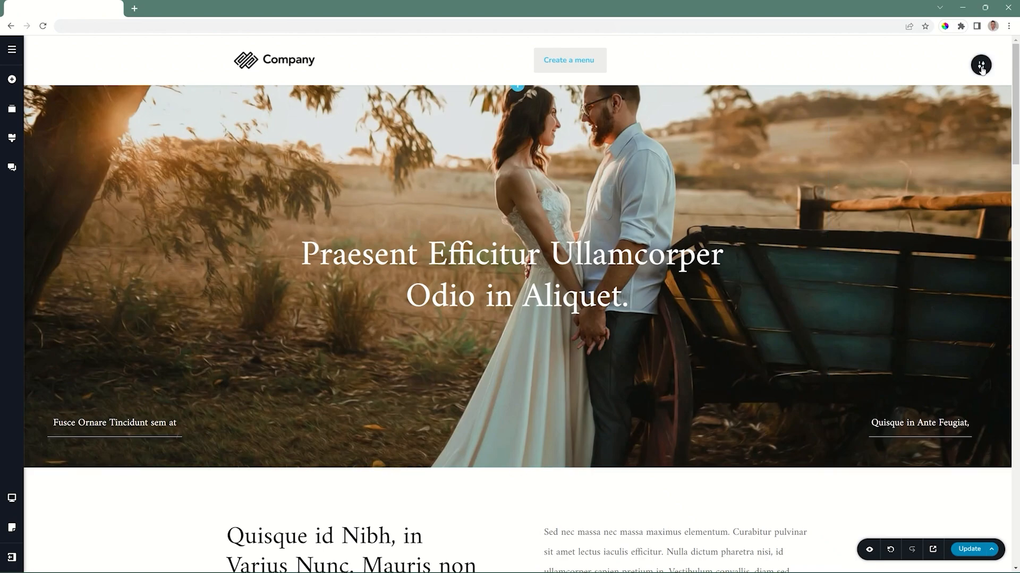
# Switch the header's behaviour back to Static
pyautogui.click(981, 65)
pyautogui.click(853, 66)
pyautogui.click(883, 98)
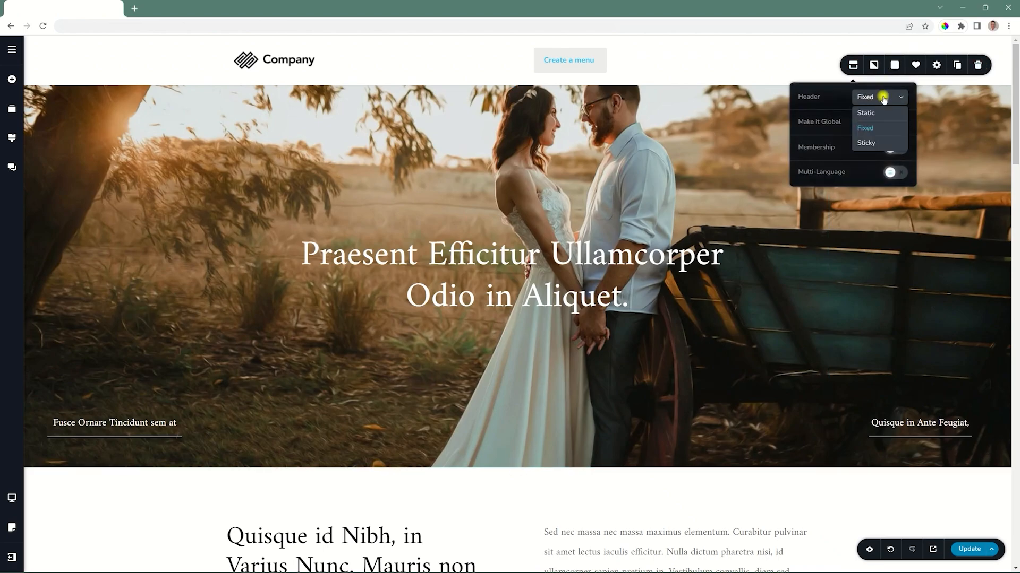
pyautogui.click(865, 113)
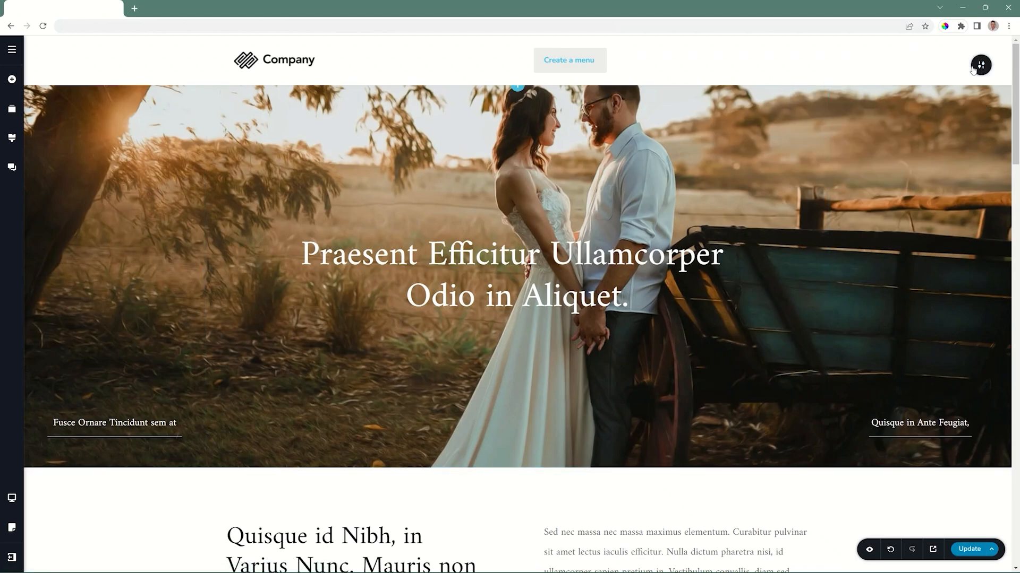
# Make the header global with its display condition set to include All
pyautogui.click(973, 69)
pyautogui.click(853, 65)
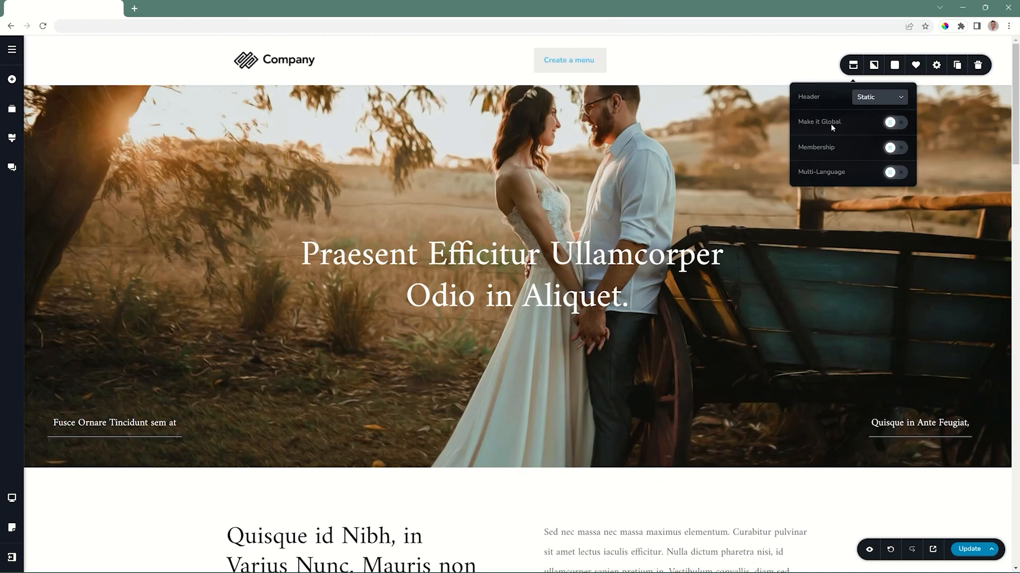
pyautogui.click(894, 123)
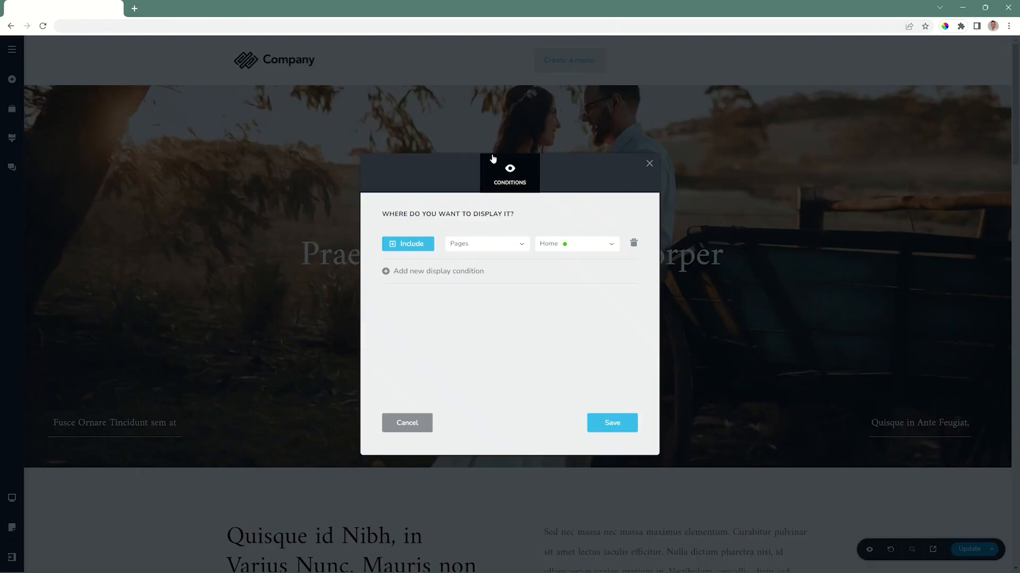
pyautogui.click(516, 249)
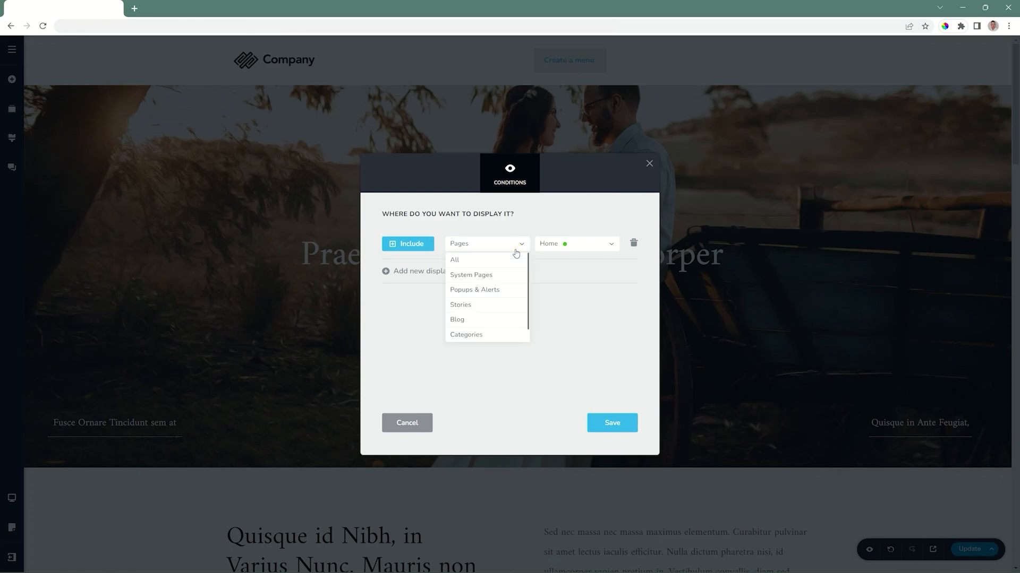
pyautogui.click(456, 260)
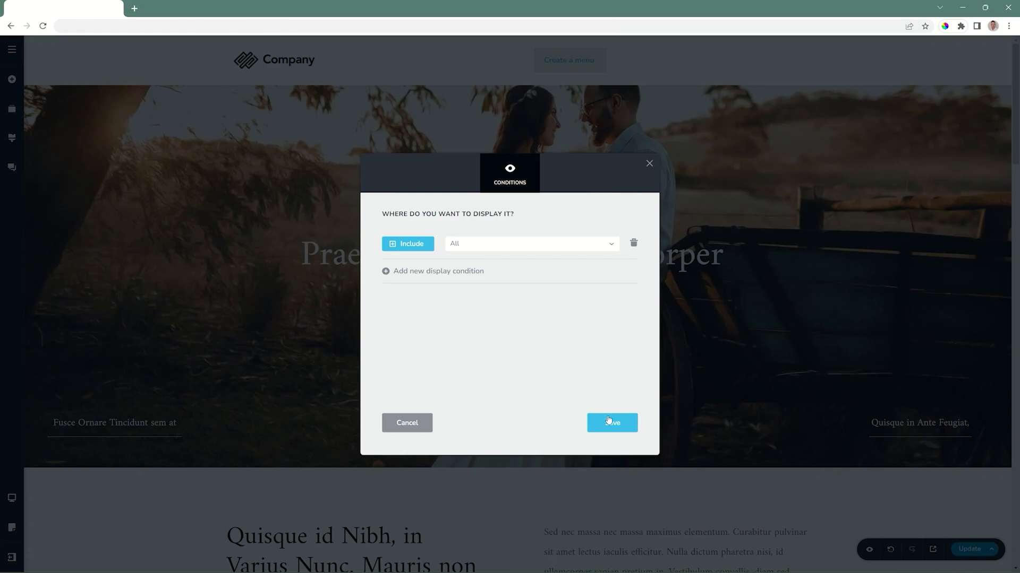
pyautogui.click(649, 163)
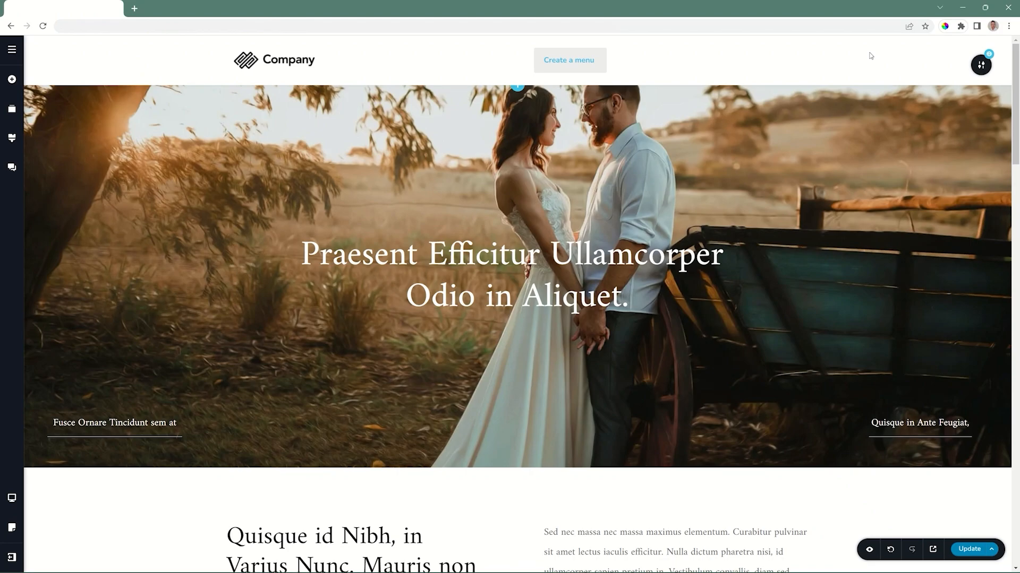
# Look at the header's background image option and set its solid overlay colour to black, #000000
pyautogui.click(981, 64)
pyautogui.click(895, 66)
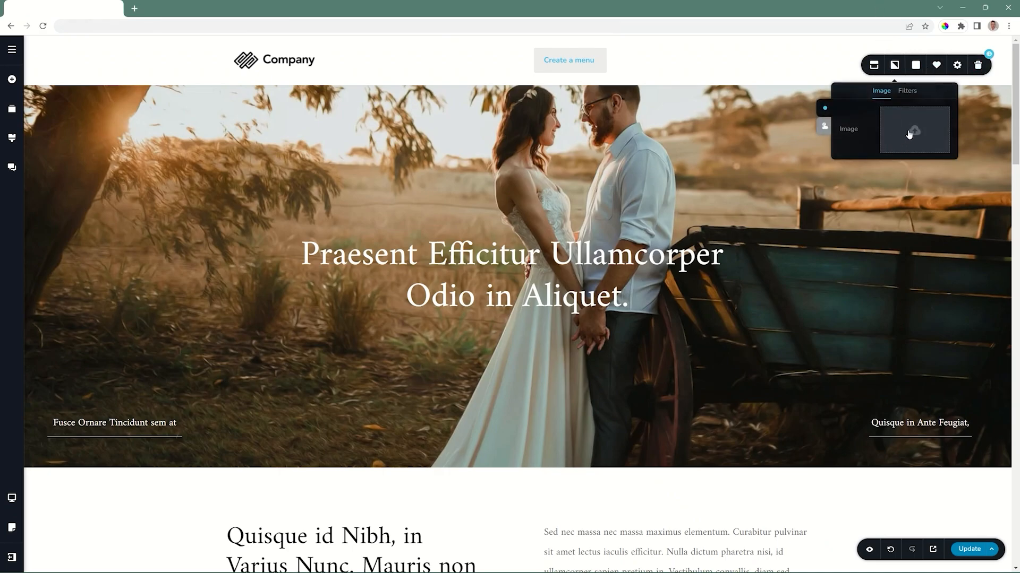
pyautogui.click(915, 65)
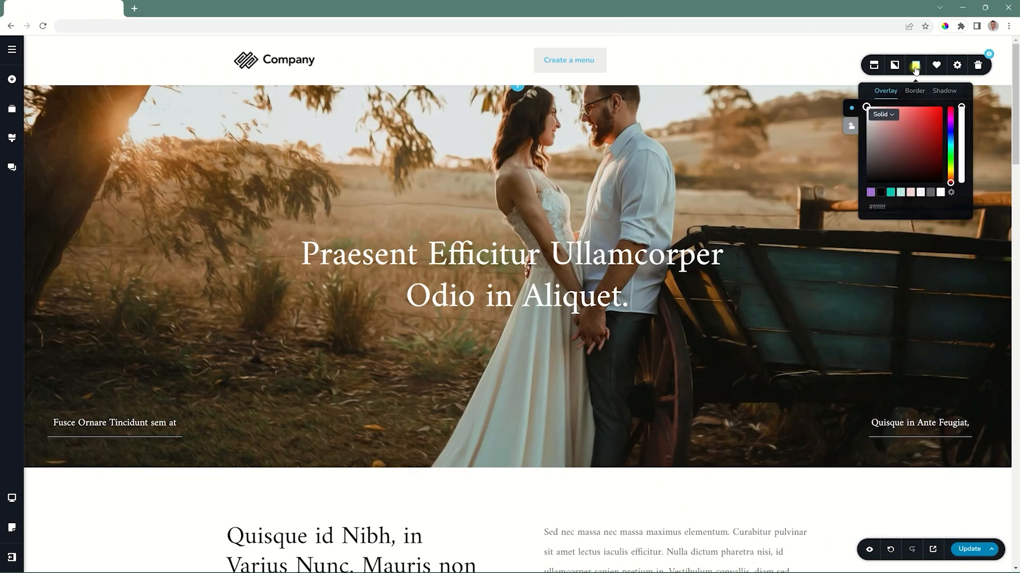
pyautogui.click(880, 192)
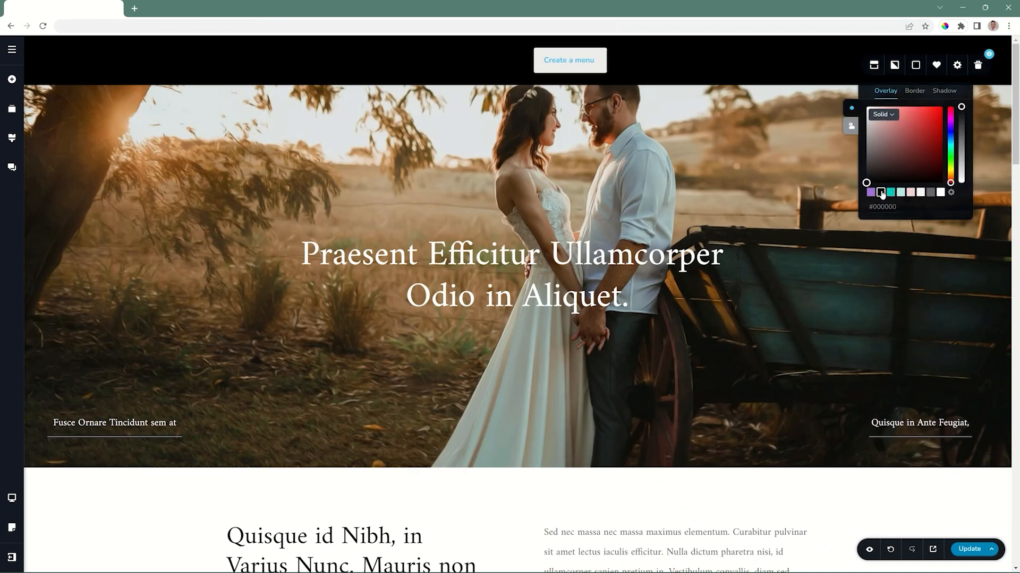
# Give the header a solid white border of size 8 and a grey Outset shadow
pyautogui.click(921, 97)
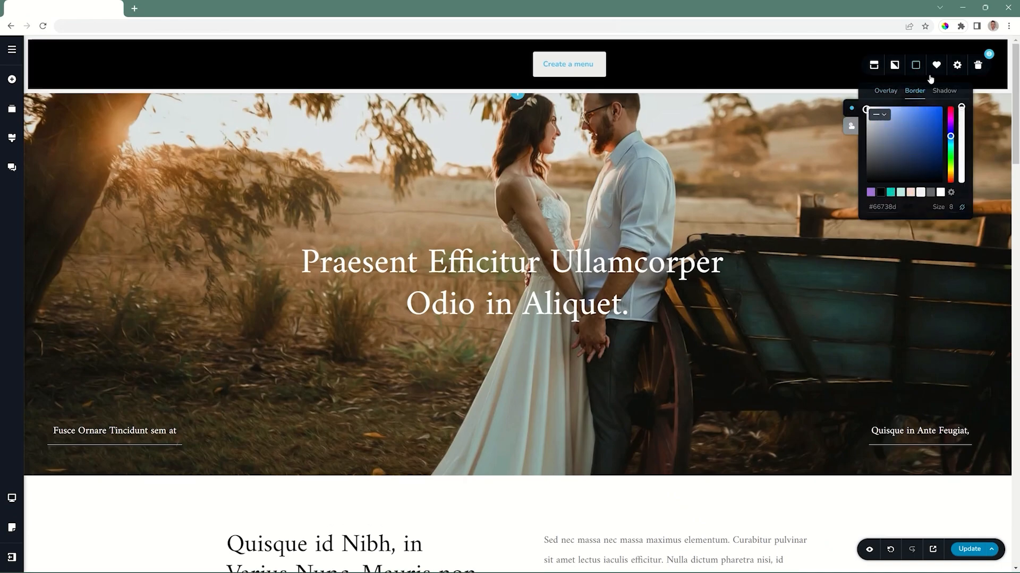
pyautogui.click(939, 93)
pyautogui.click(930, 192)
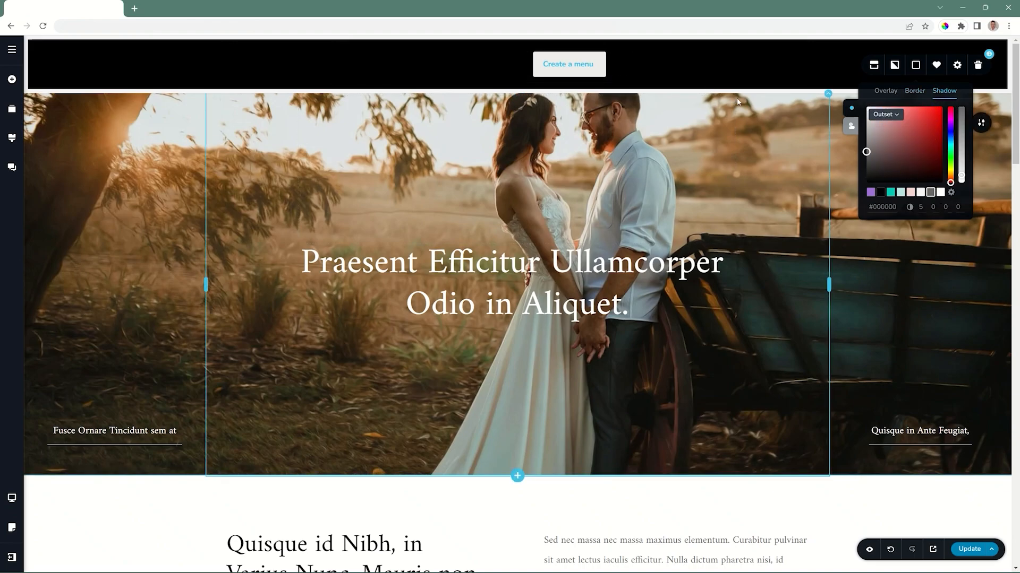
# Examine the header's width setting and its basic styling options for padding, margin, corner and dividers
pyautogui.click(958, 66)
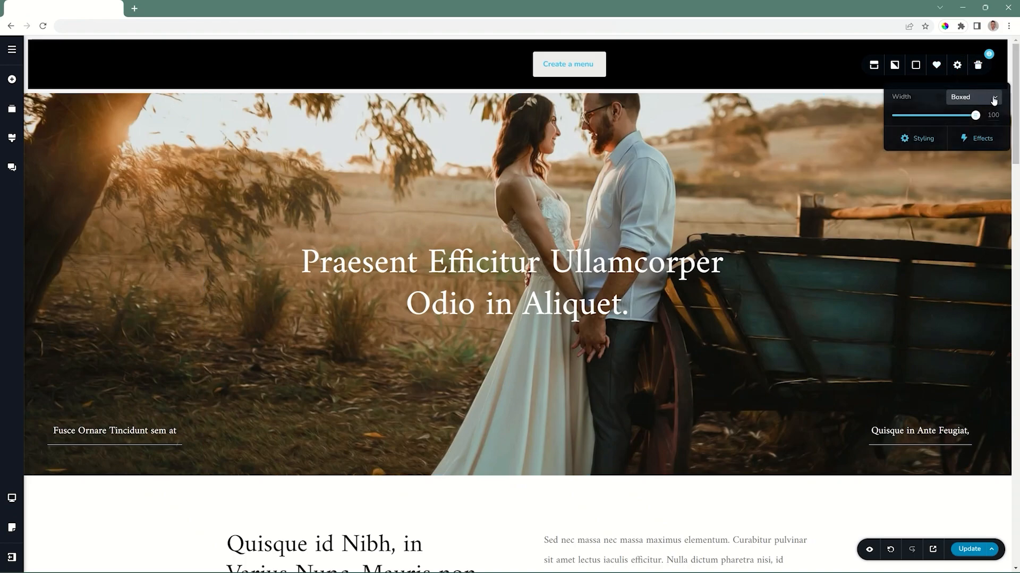
pyautogui.click(924, 140)
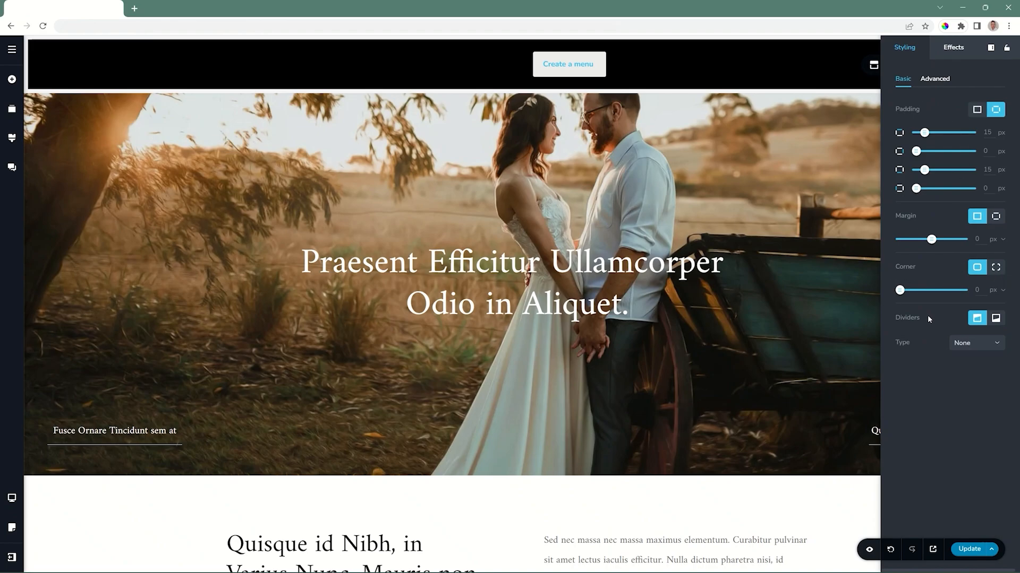
pyautogui.click(848, 125)
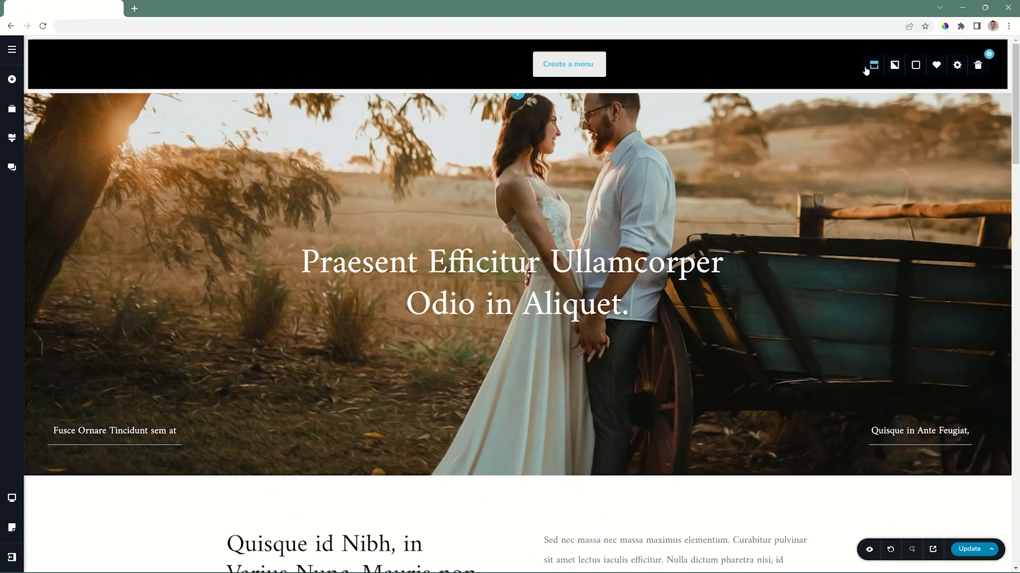
# Set the behaviour of the black global header to Sticky
pyautogui.click(874, 65)
pyautogui.click(898, 97)
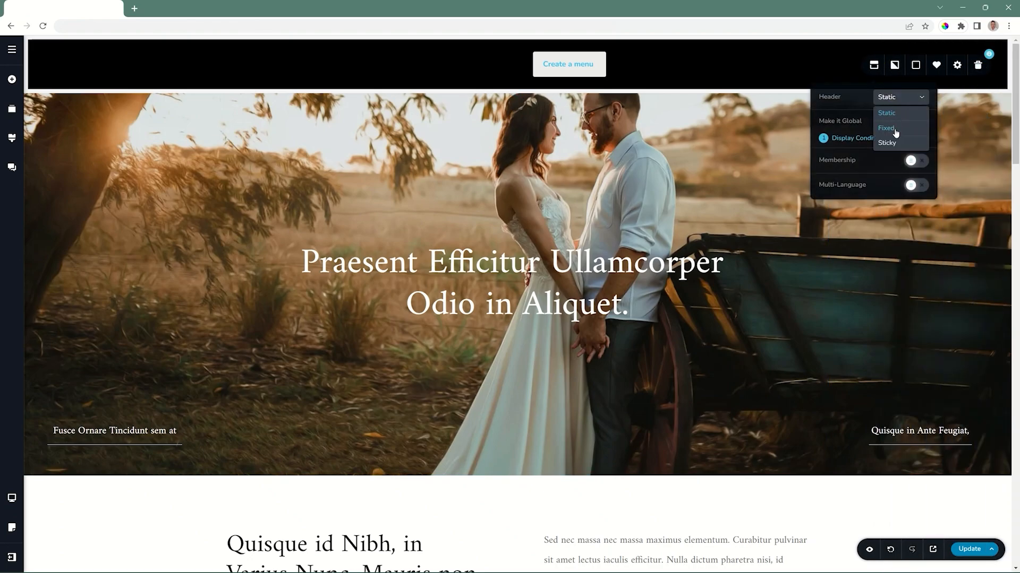
pyautogui.click(893, 144)
# Set the scrolled sticky header's solid overlay to black, #000000, at 40% opacity
pyautogui.scroll(-6, 897, 146)
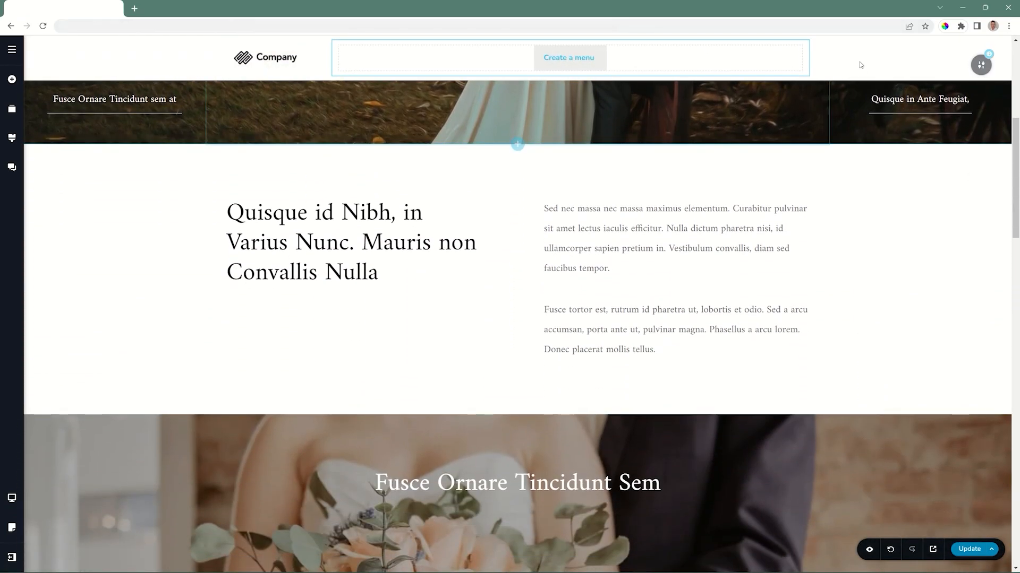
pyautogui.click(981, 65)
pyautogui.click(916, 64)
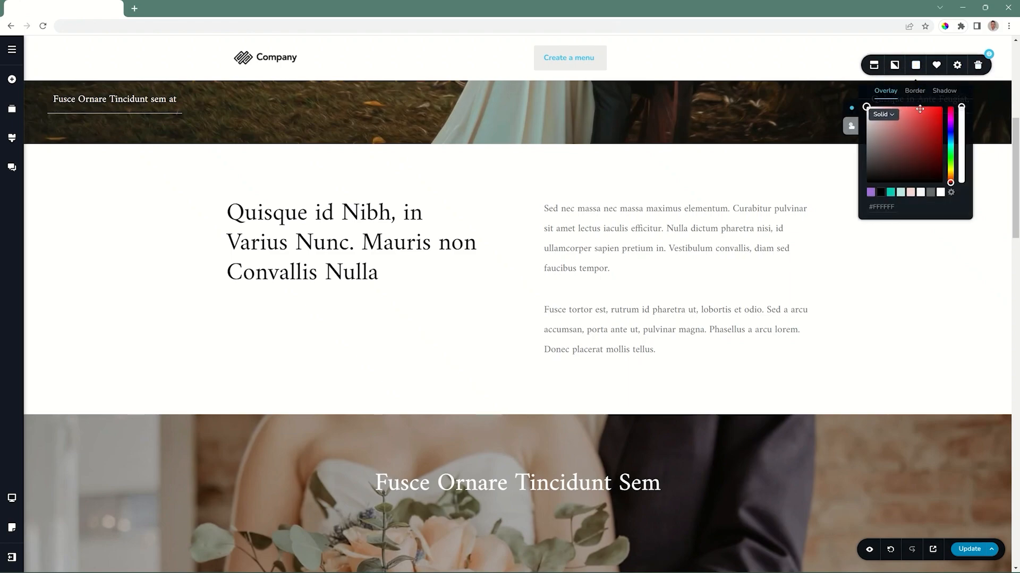
pyautogui.moveTo(960, 108); pyautogui.dragTo(962, 137)
pyautogui.click(880, 193)
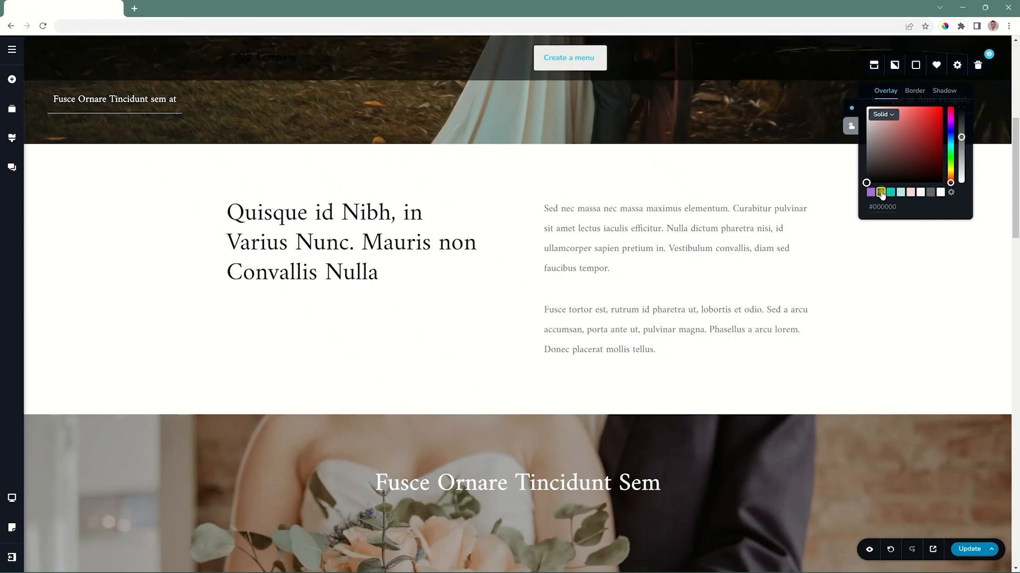
pyautogui.moveTo(962, 137); pyautogui.dragTo(961, 151)
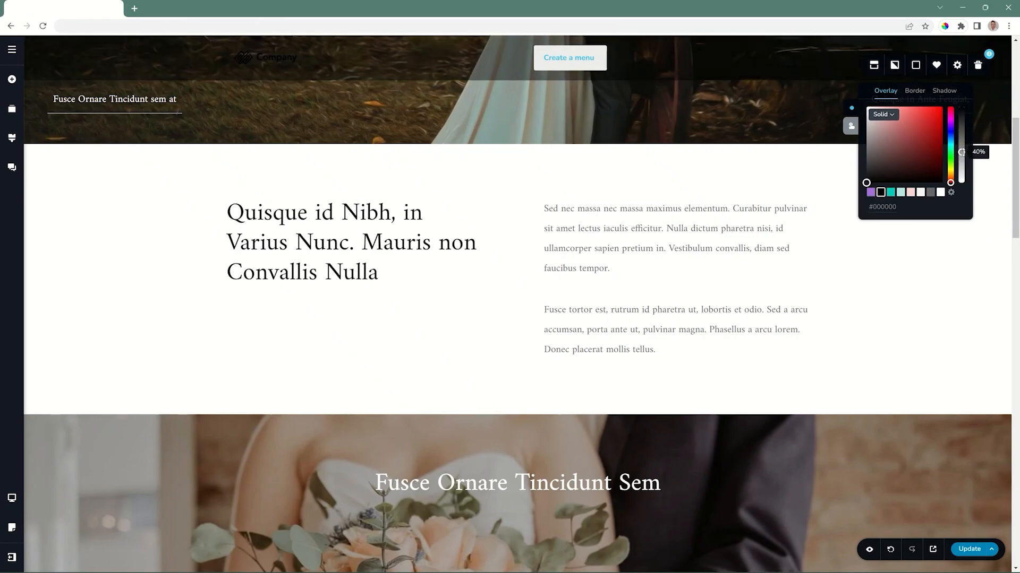
# Examine the image settings of the company logo in the sticky header
pyautogui.click(279, 60)
pyautogui.click(202, 82)
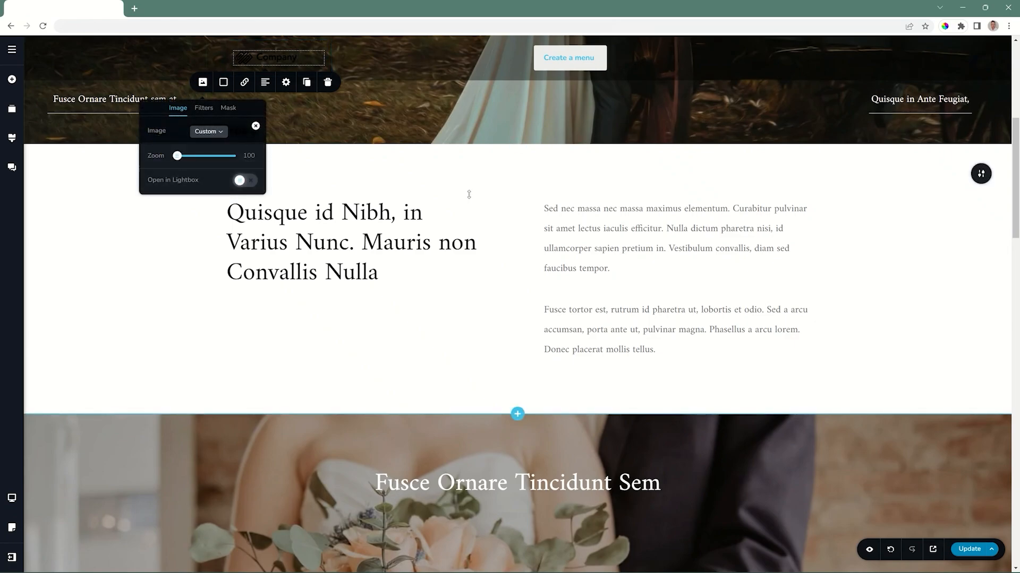
pyautogui.click(984, 65)
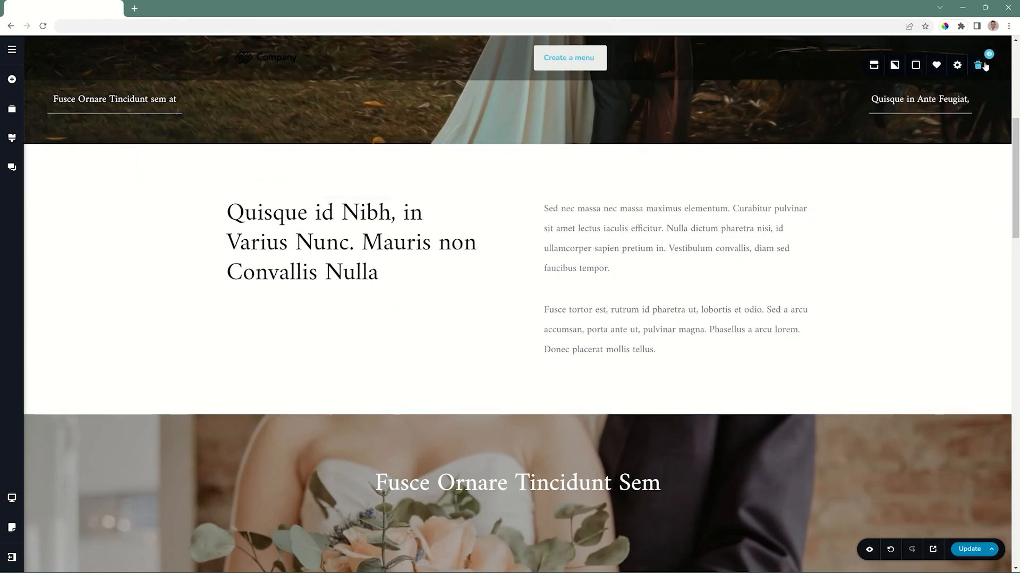
# Add a light footer block with a centred menu above a row of social icons below the Image Gallery
pyautogui.moveTo(1015, 138); pyautogui.dragTo(1018, 489)
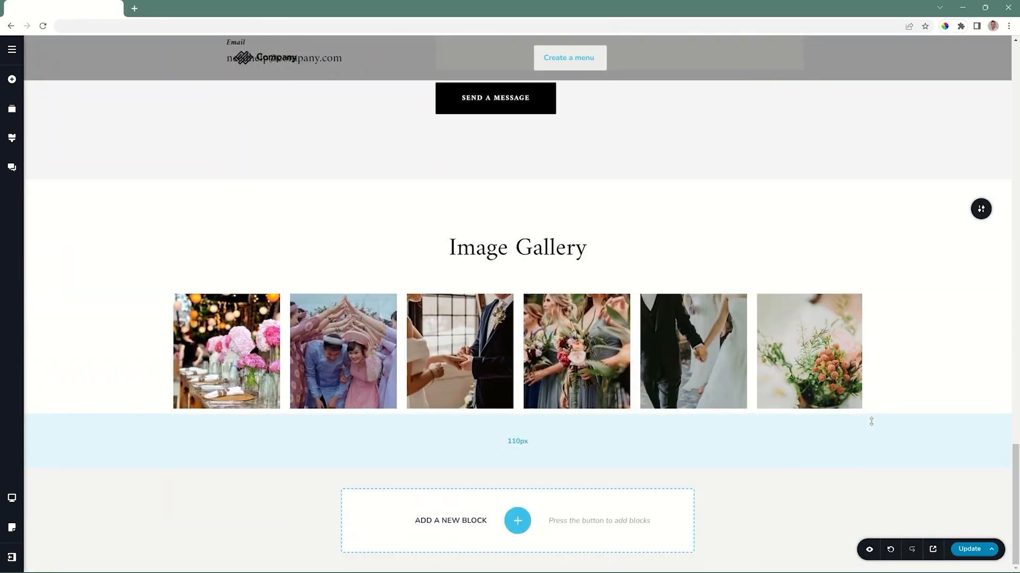
pyautogui.click(517, 521)
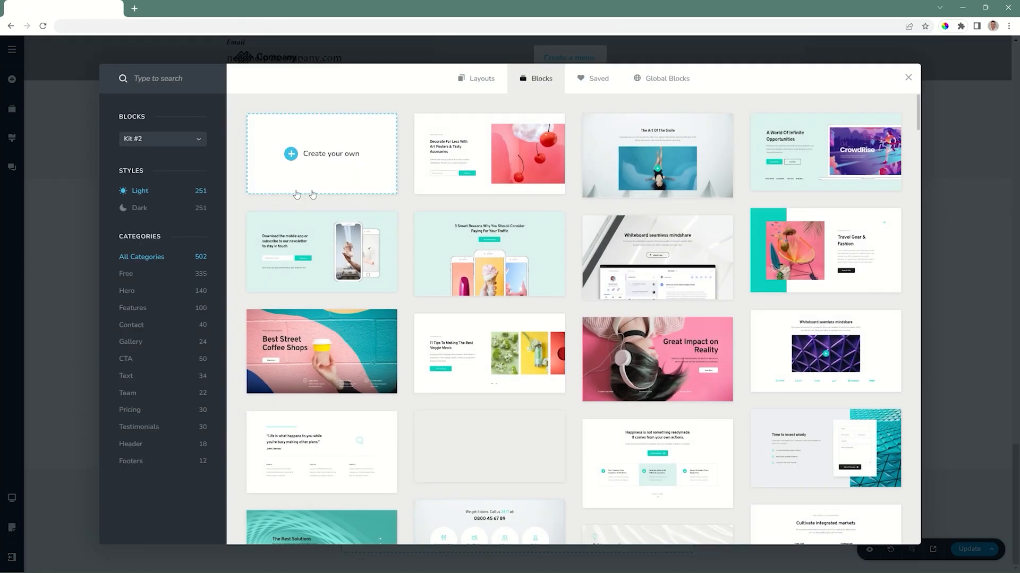
pyautogui.click(136, 463)
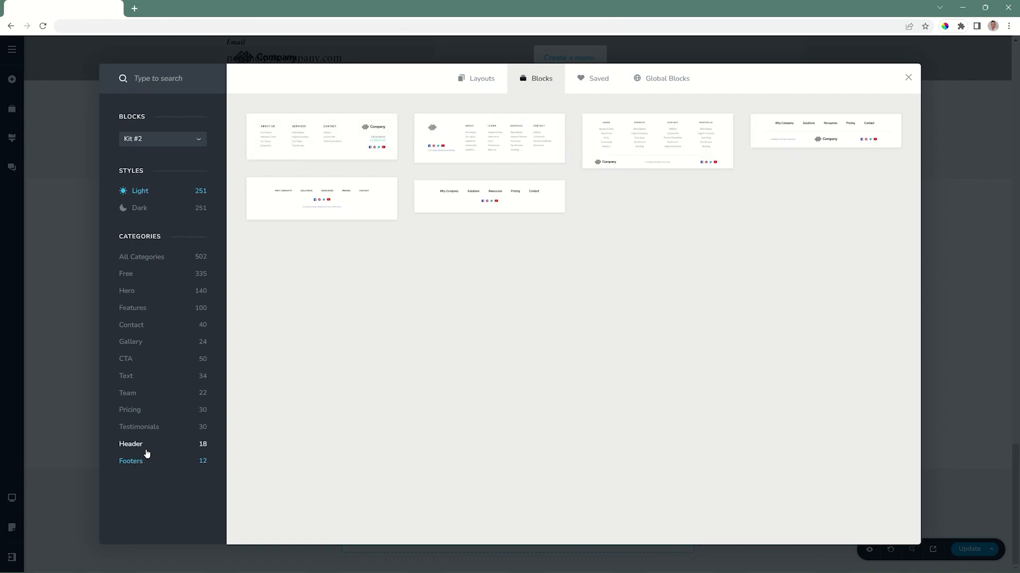
pyautogui.click(467, 201)
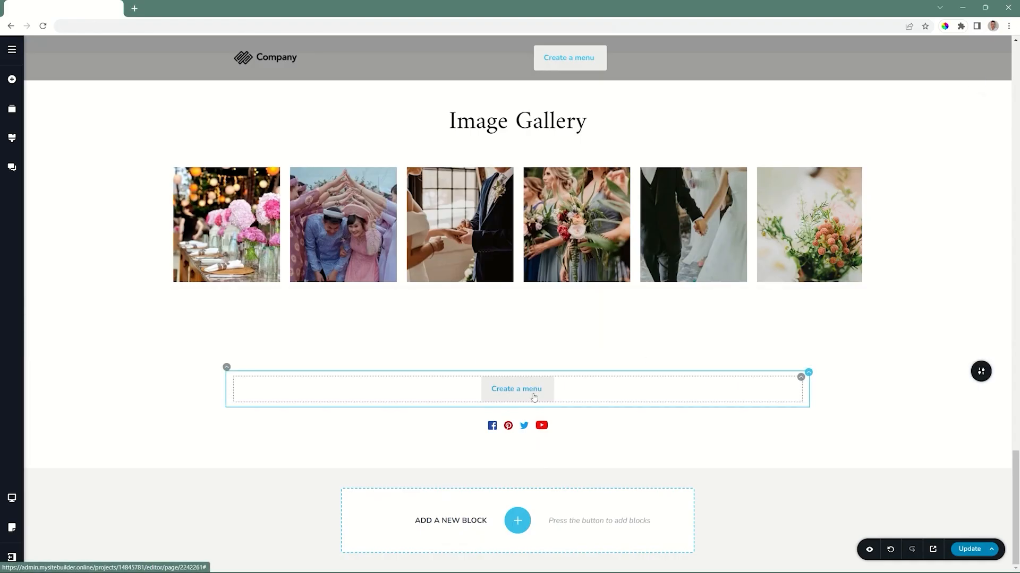
# Make the new footer block global and choose the display condition for where it appears
pyautogui.click(982, 373)
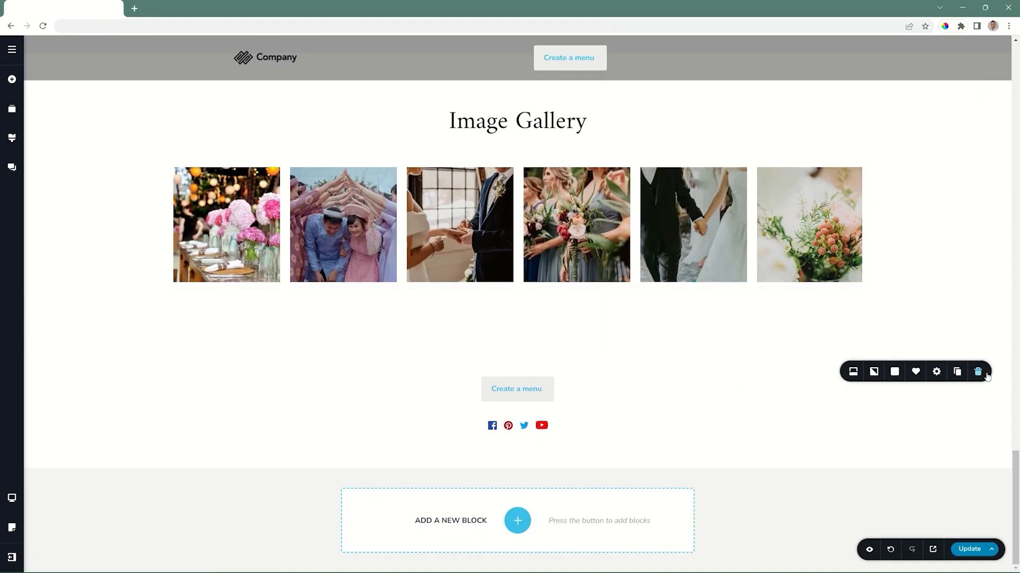
pyautogui.click(853, 372)
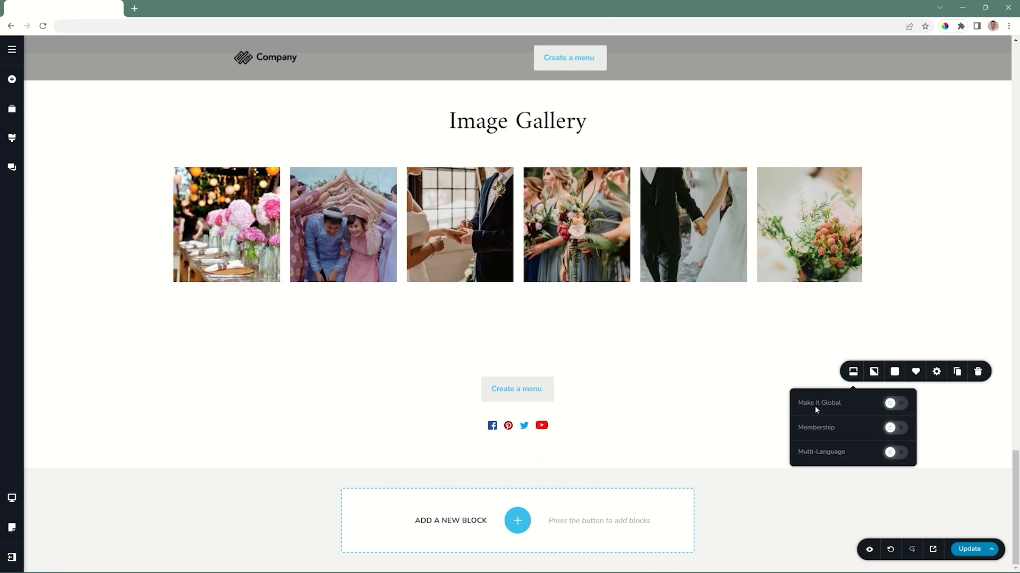
pyautogui.click(896, 403)
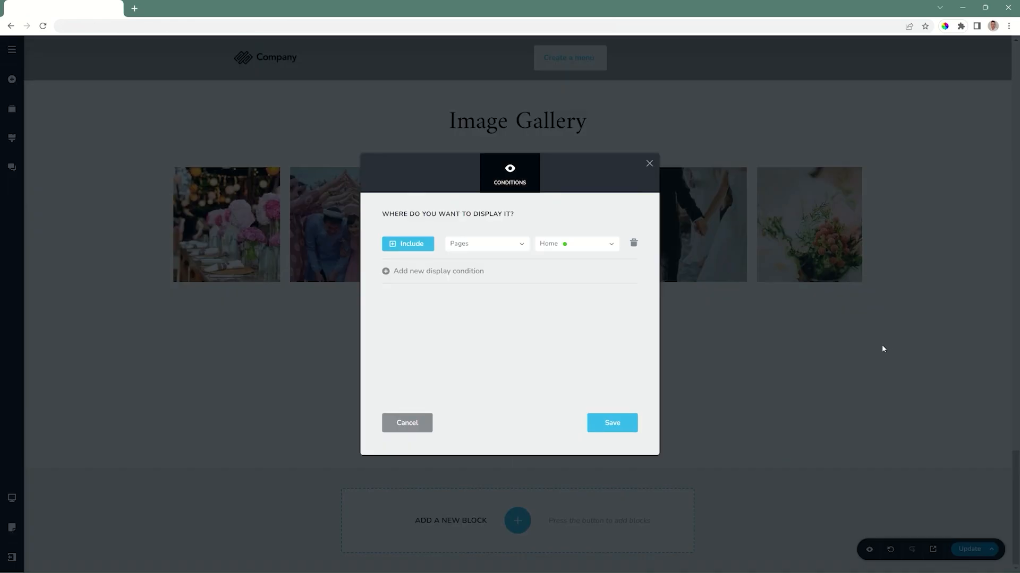
pyautogui.click(485, 243)
pyautogui.click(471, 257)
pyautogui.click(565, 250)
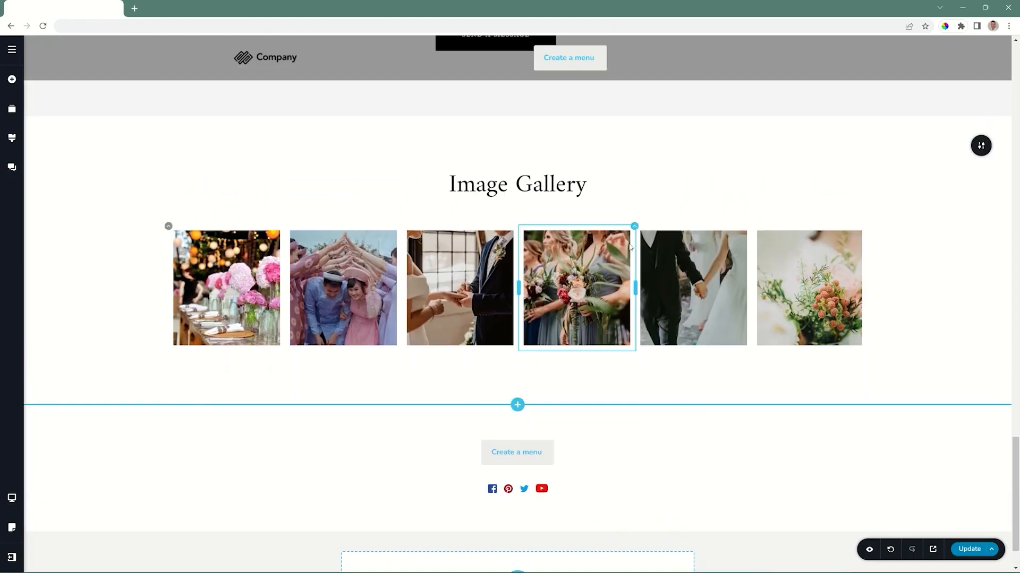
pyautogui.scroll(19, 630, 247)
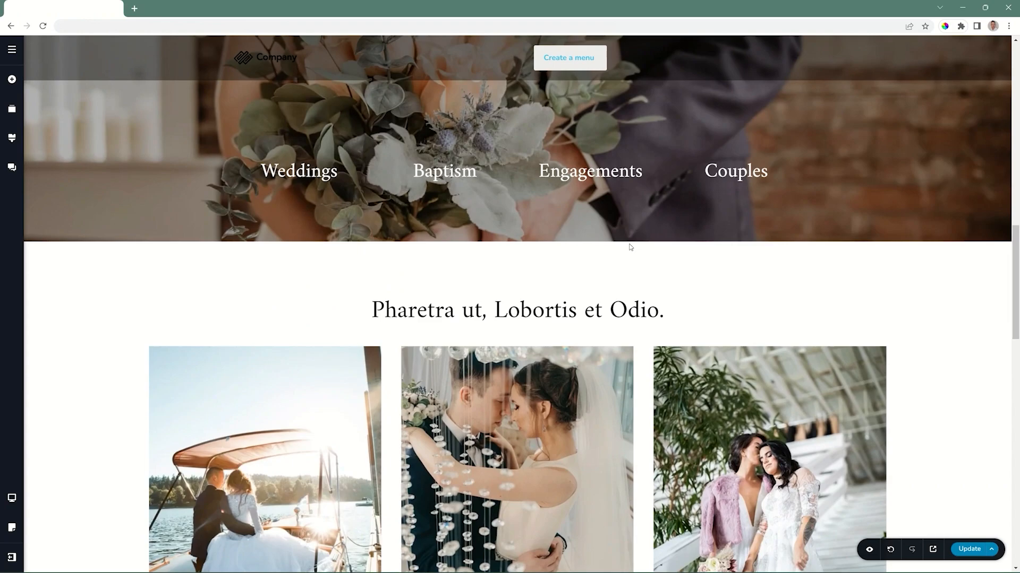
pyautogui.scroll(12, 630, 247)
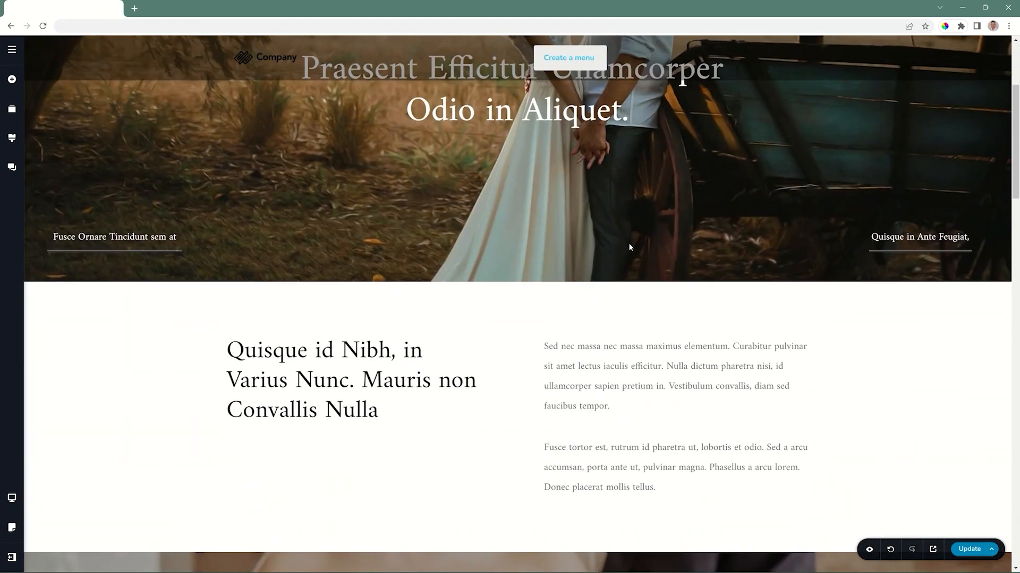